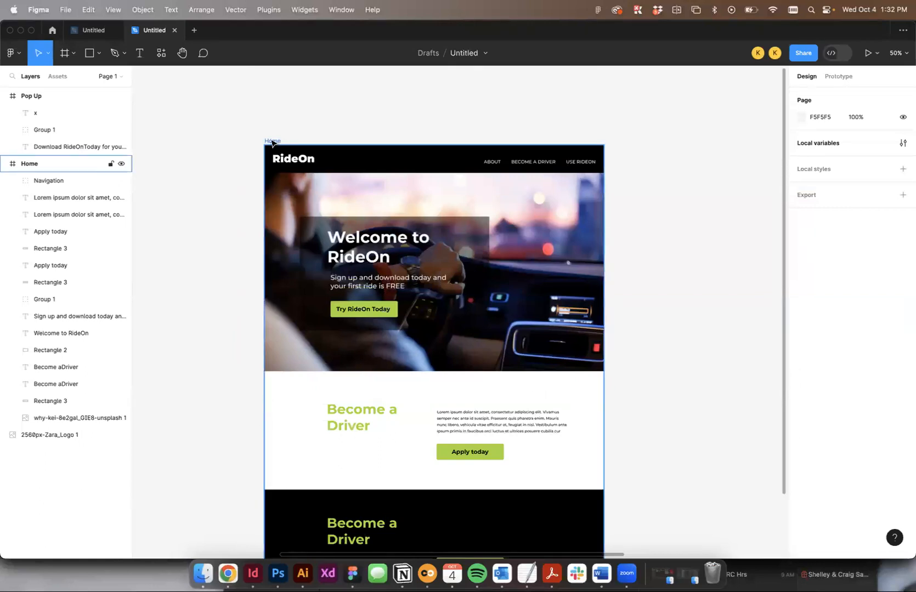
- Draw a new frame of about 614 × 416 beside the Home frame, aligned with its upper edge
scroll(560, 141, right, 3)
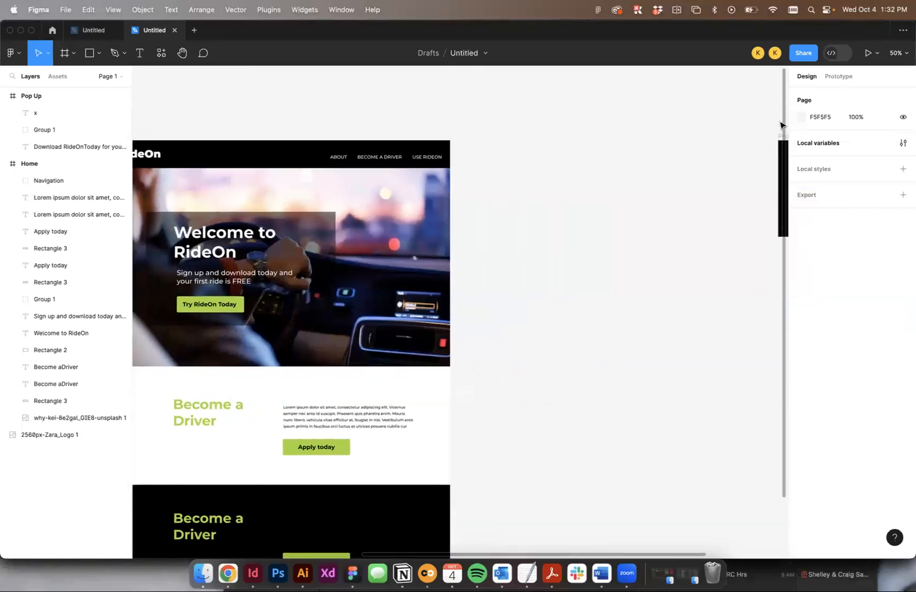
scroll(781, 126, right, 2)
mouse_move(707, 135)
mouse_down()
mouse_move(415, 134)
mouse_move(713, 138)
mouse_up()
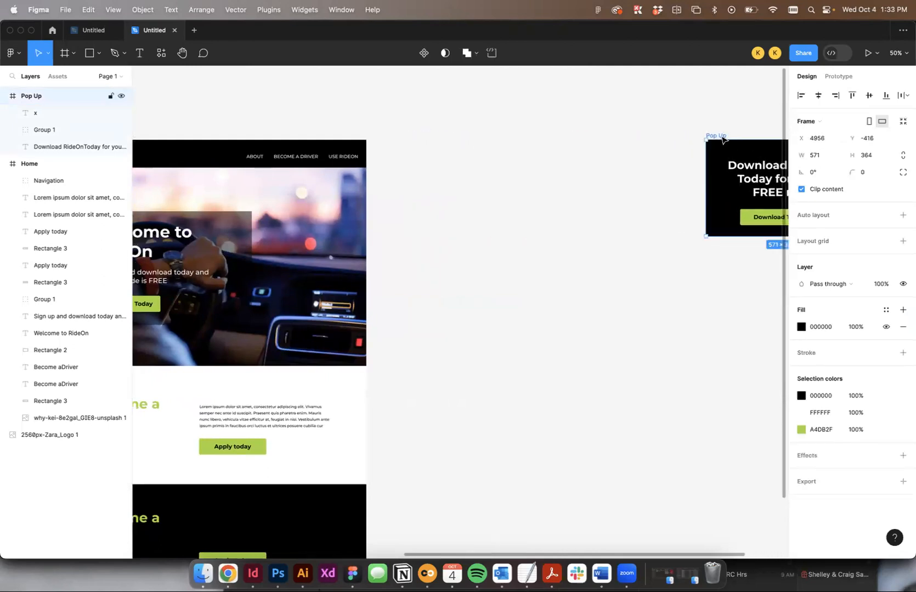
click(553, 124)
scroll(543, 134, left, 5)
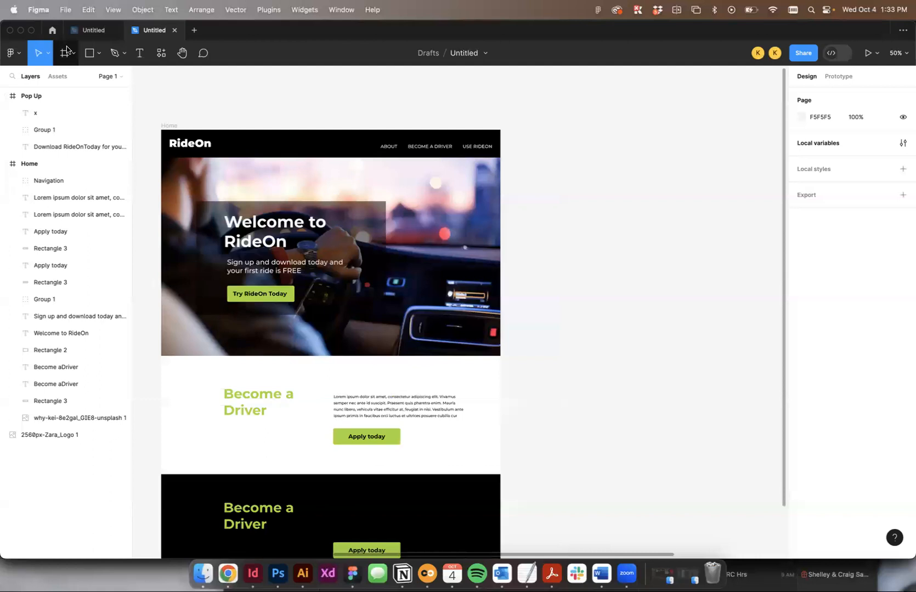
click(65, 54)
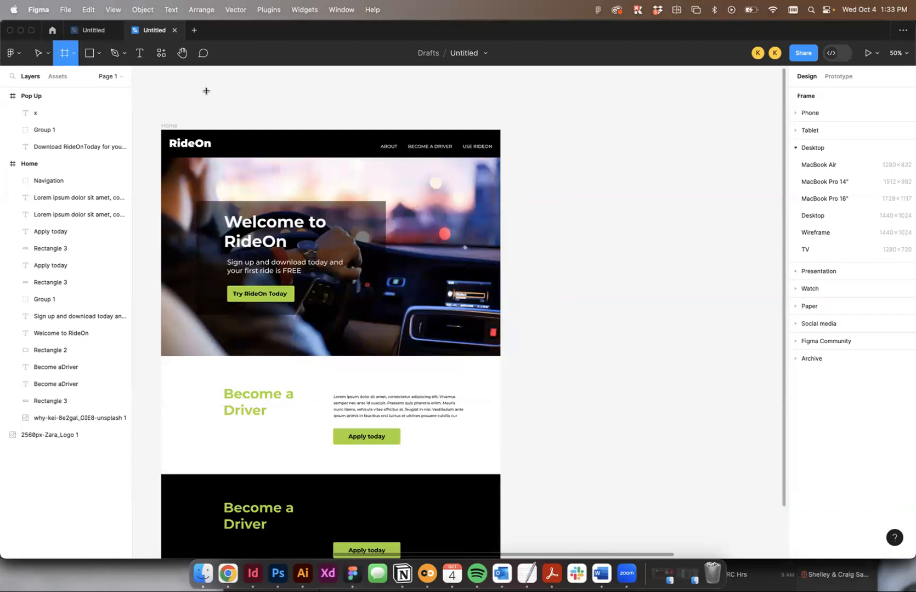
drag(527, 130, 688, 240)
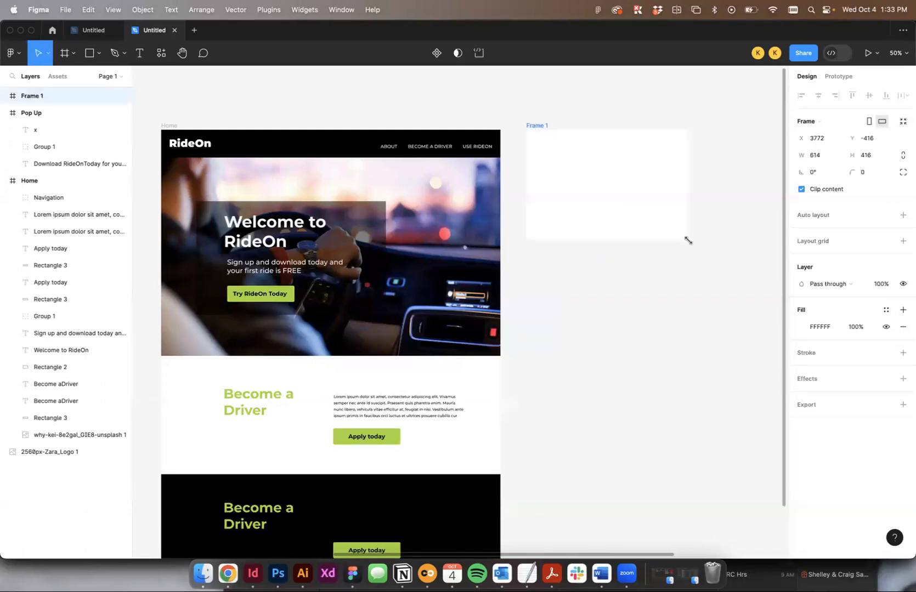
- Rename the new frame as Pop Up
double_click(536, 125)
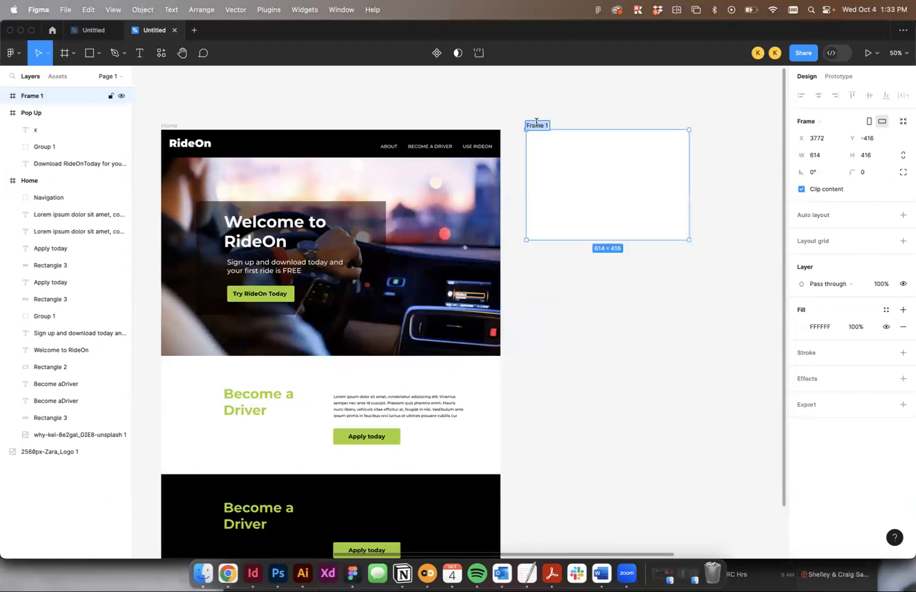
text(Pop Up)
key(Return)
click(578, 107)
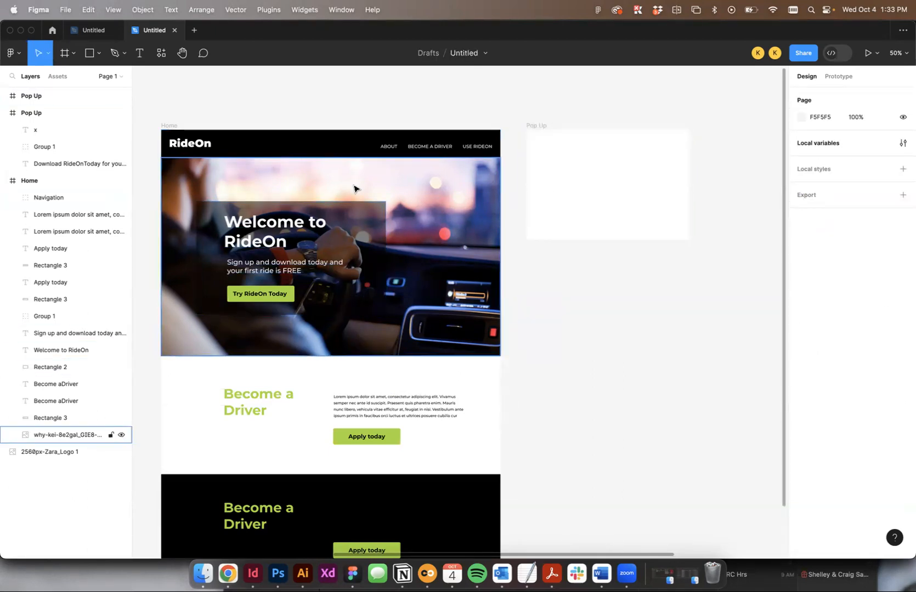
- Draw a trial rectangle over the Home hero image and resize it to about 570 × 382 to judge the pop-up's size
click(90, 53)
mouse_move(267, 178)
mouse_down()
mouse_move(281, 251)
mouse_move(408, 271)
mouse_move(409, 283)
mouse_up()
drag(368, 231, 361, 243)
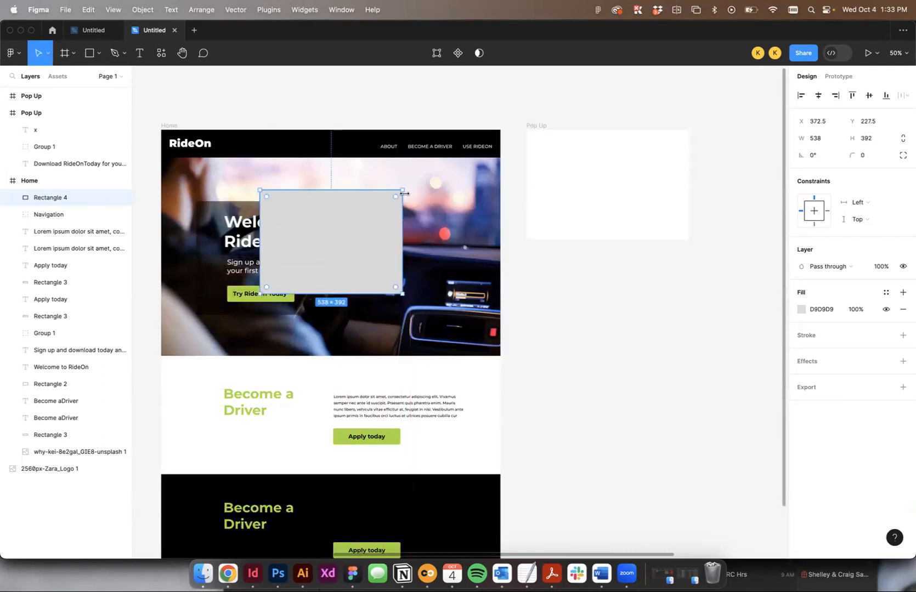
drag(404, 194, 411, 194)
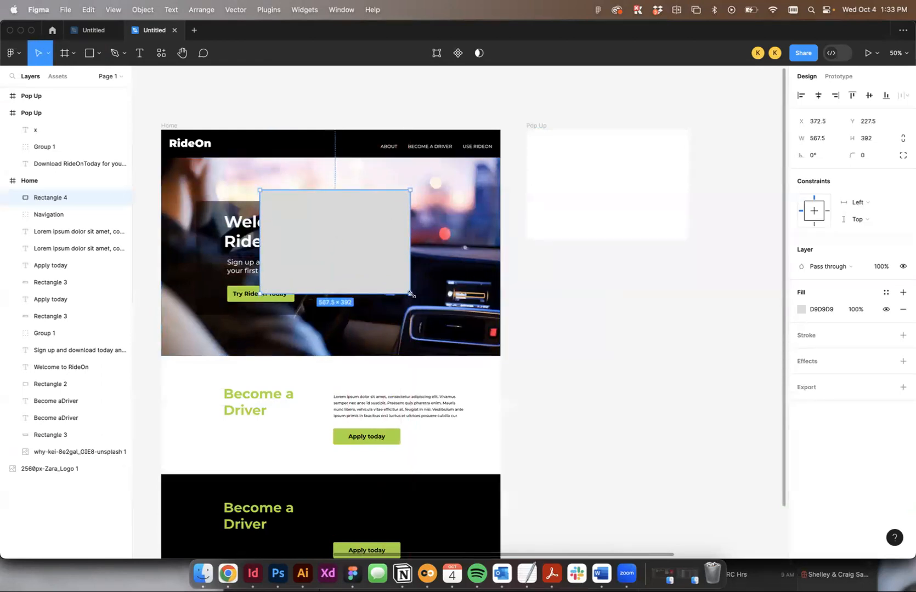
drag(411, 294, 410, 286)
drag(373, 257, 372, 262)
drag(411, 293, 412, 298)
- Set the trial rectangle's width to 571 and height to 382
drag(818, 139, 883, 145)
key(BackSpace)
key(Tab)
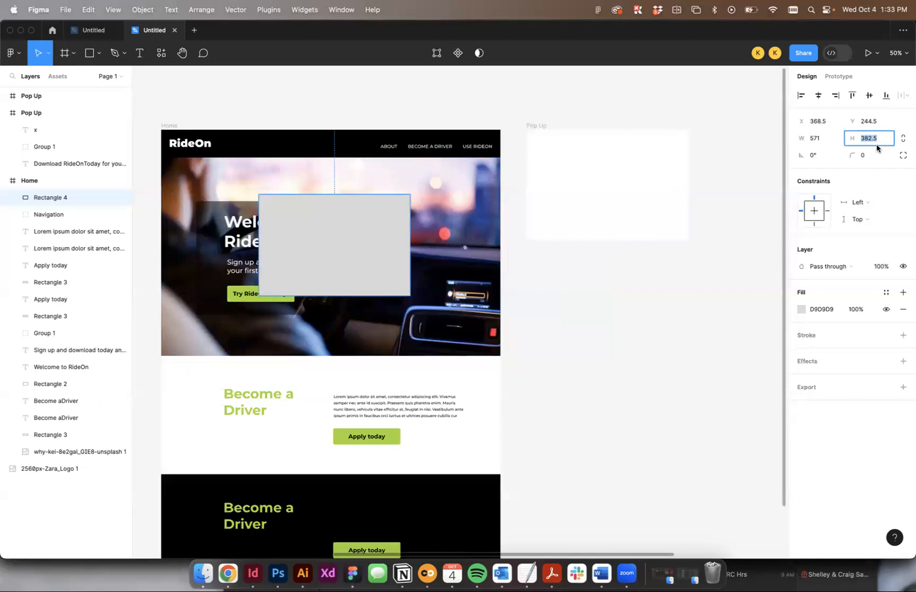
text(382)
key(Return)
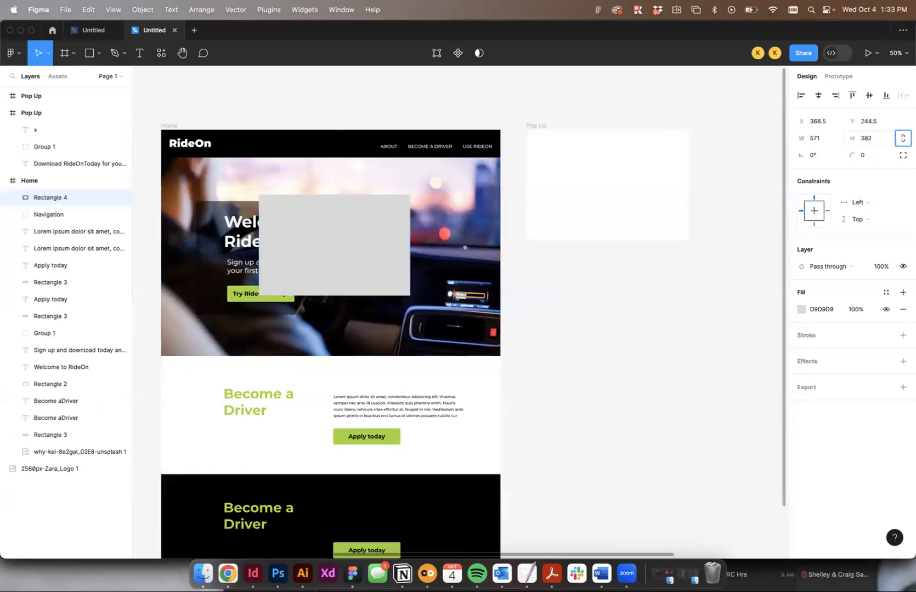
key(Escape)
click(400, 243)
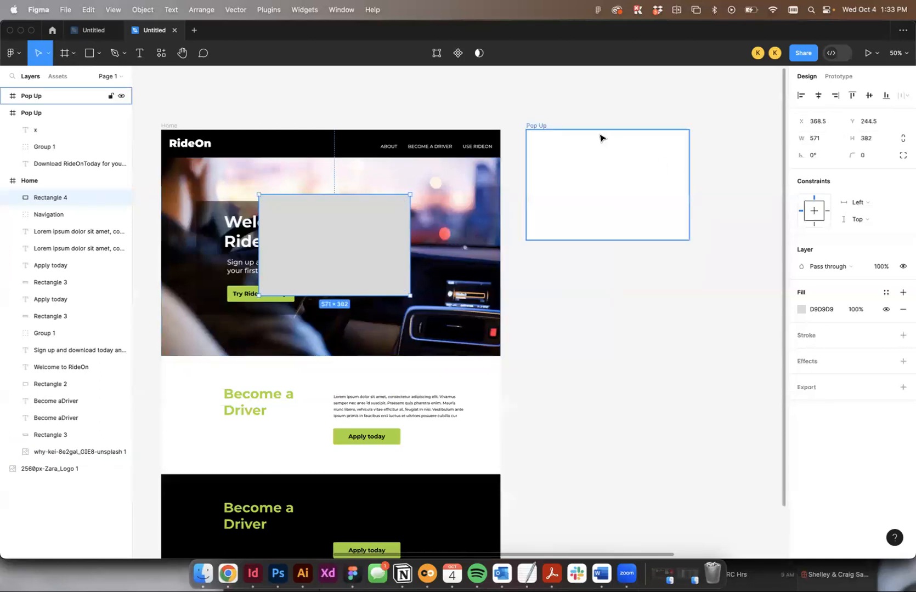
- Resize the empty Pop Up frame to 571 × 382
click(546, 128)
click(814, 156)
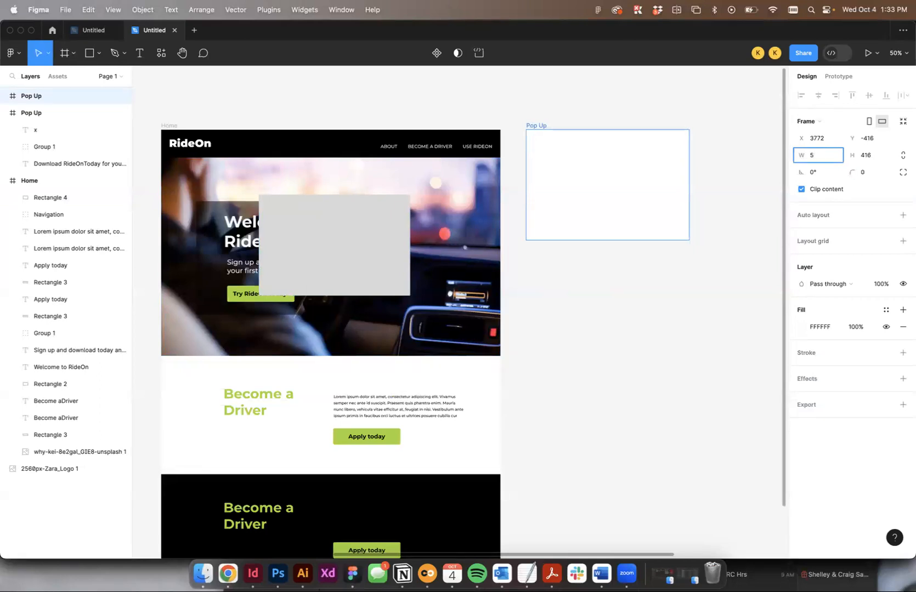
key(Tab)
text(380)
key(Return)
- Delete the grey trial rectangle from the Home hero image
click(422, 233)
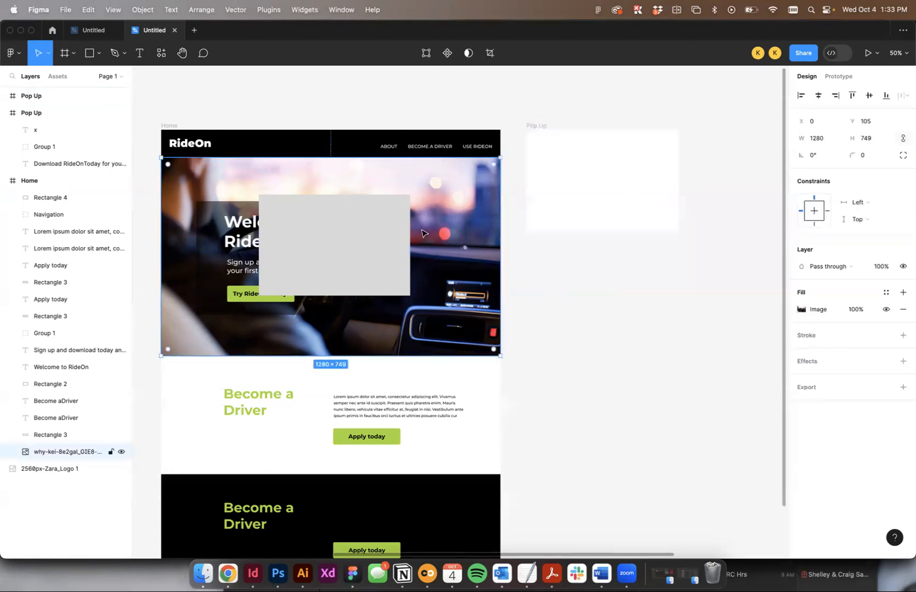
click(385, 236)
key(Delete)
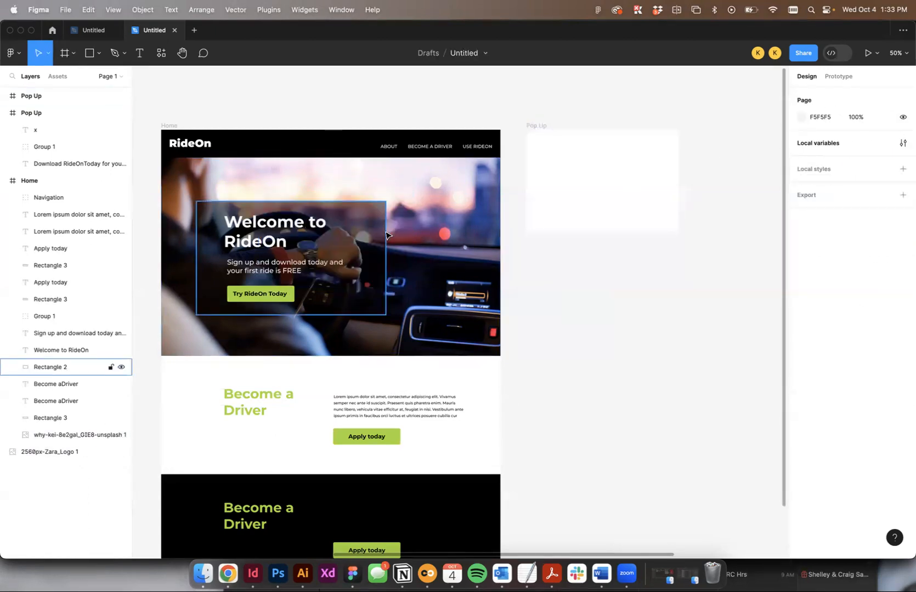
- Change the empty Pop Up frame's fill to black, 000000
click(538, 125)
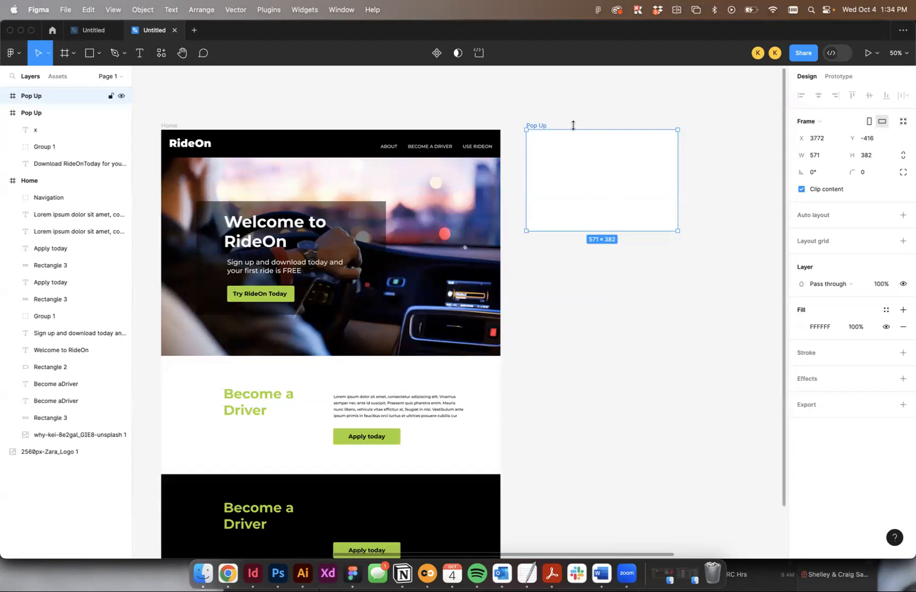
click(800, 327)
click(800, 328)
click(800, 328)
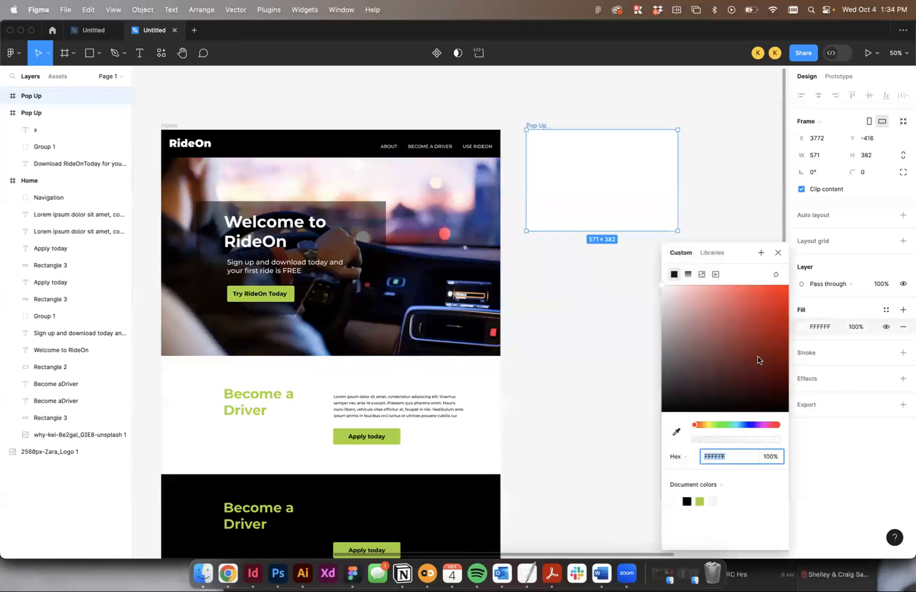
click(694, 320)
drag(707, 345, 877, 487)
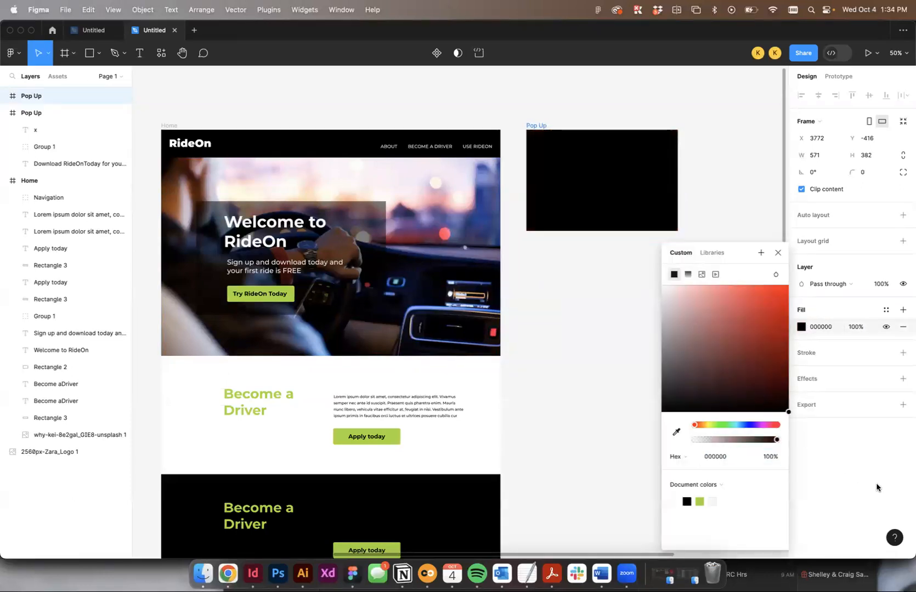
click(778, 253)
click(542, 163)
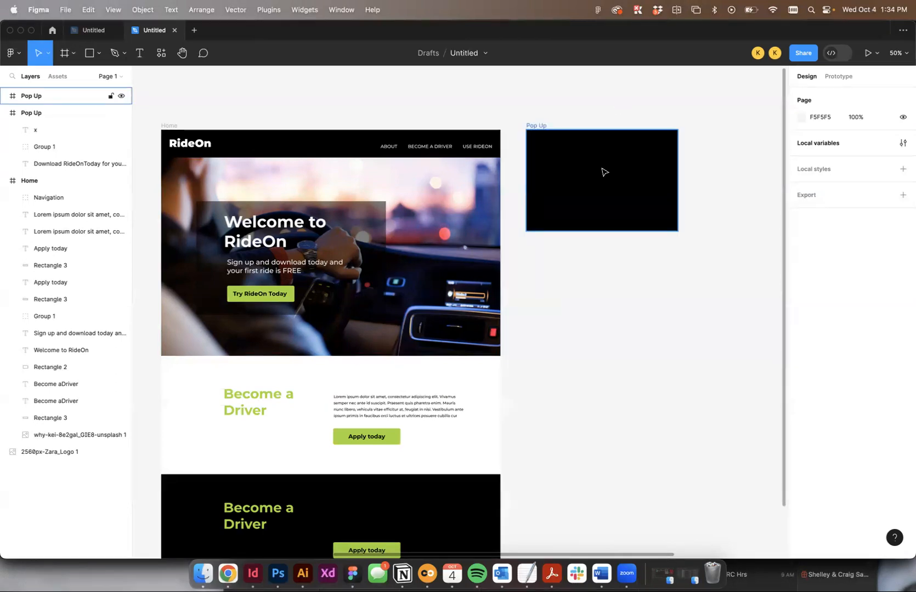
- Move the x, the headline and the Download TODAY button from the finished Pop Up frame into the new one, and delete the emptied frame
scroll(674, 109, right, 5)
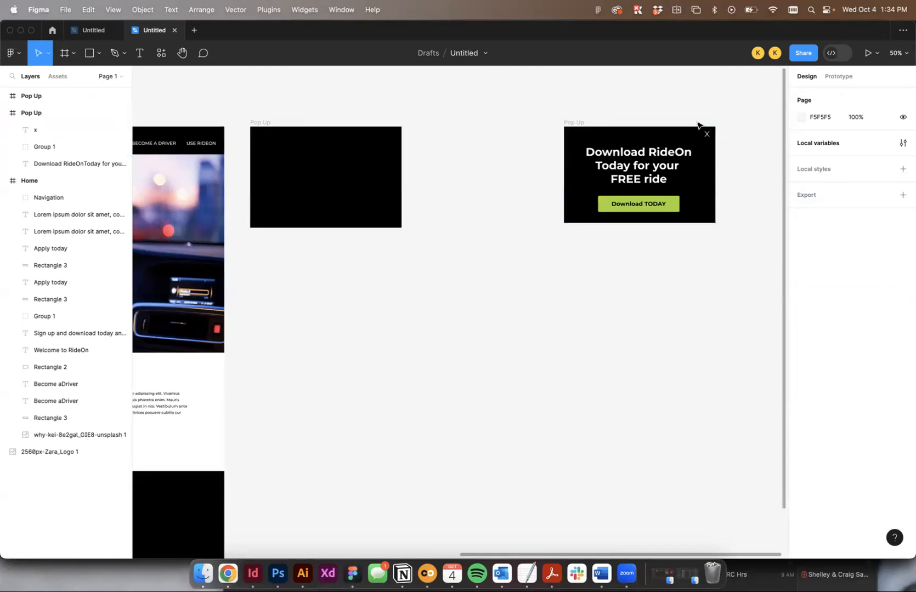
click(707, 136)
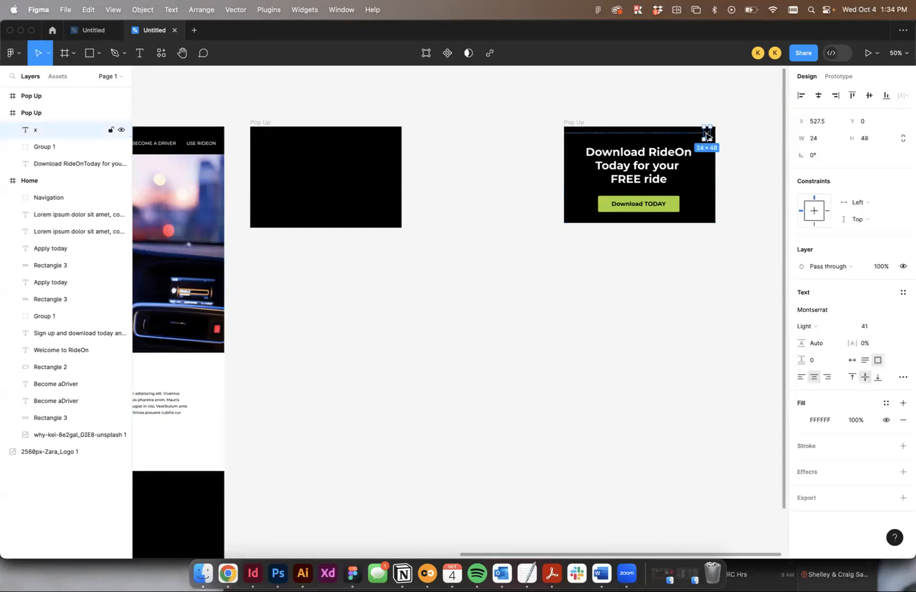
shift+click(654, 208)
shift+click(654, 209)
shift+click(669, 210)
shift+click(653, 157)
scroll(670, 153, left, 2)
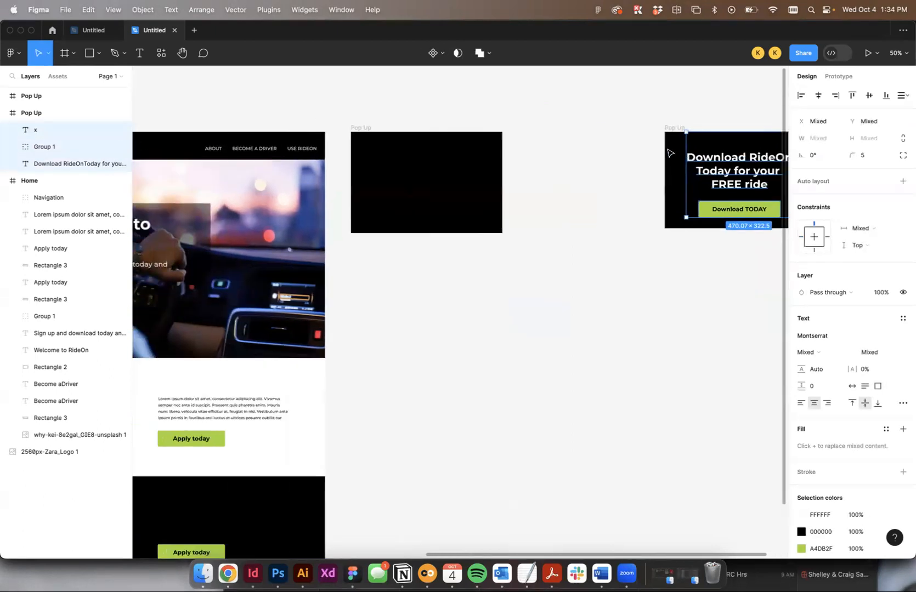
drag(716, 163, 401, 168)
click(678, 128)
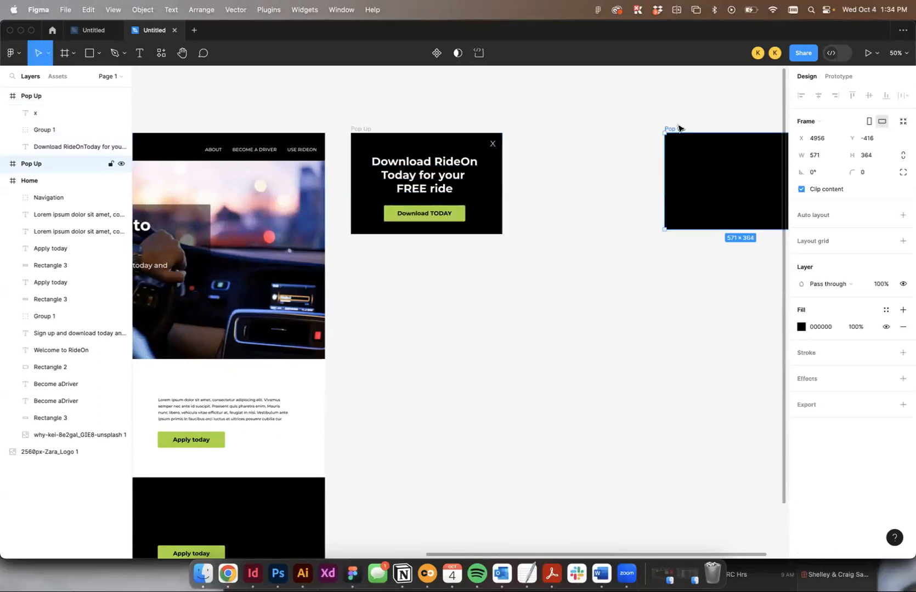
key(Delete)
- Centre the headline and Download TODAY button horizontally in the Pop Up frame and shift the headline slightly upward
key(shift+0)
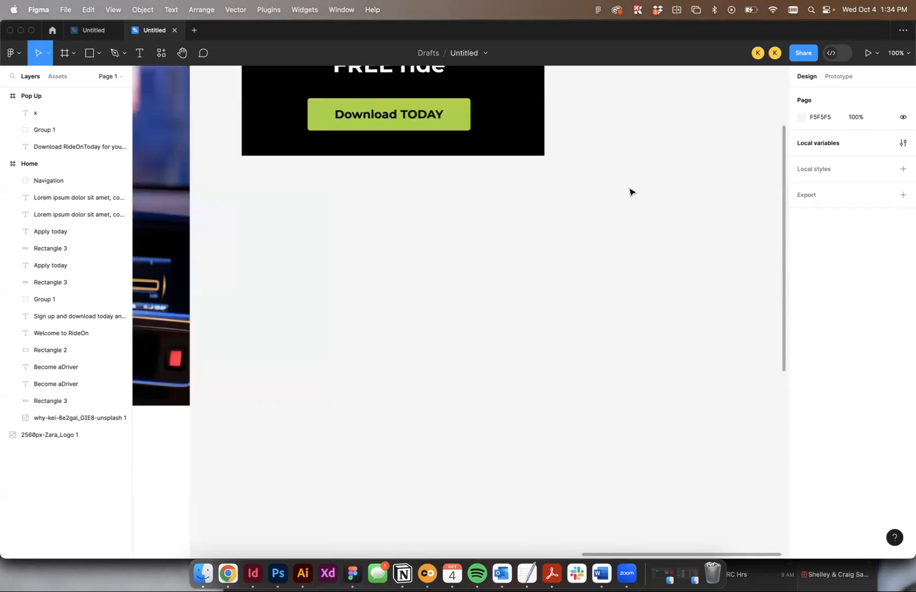
scroll(636, 307, up, 5)
scroll(636, 400, down, 1)
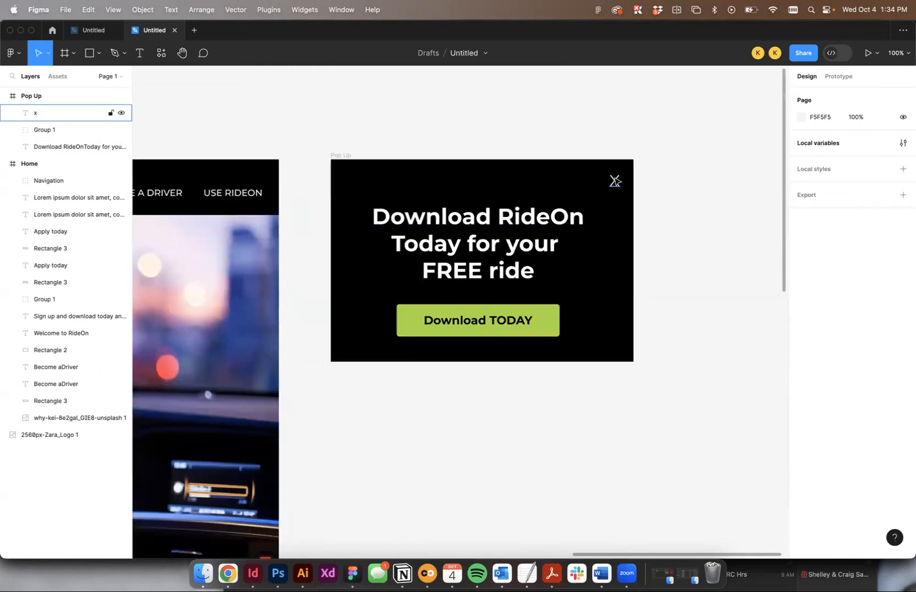
click(614, 181)
click(509, 241)
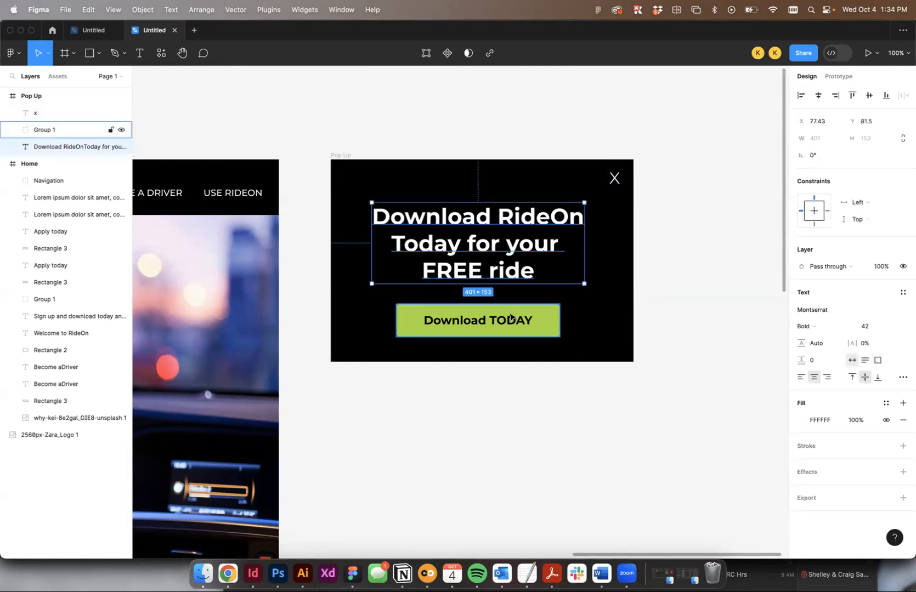
shift+click(535, 322)
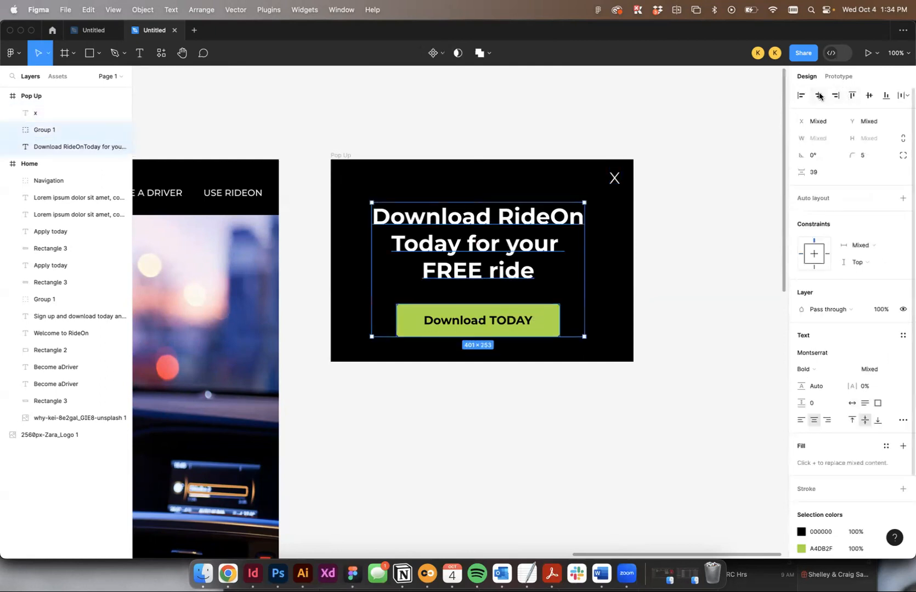
drag(450, 222, 509, 221)
click(503, 139)
click(513, 151)
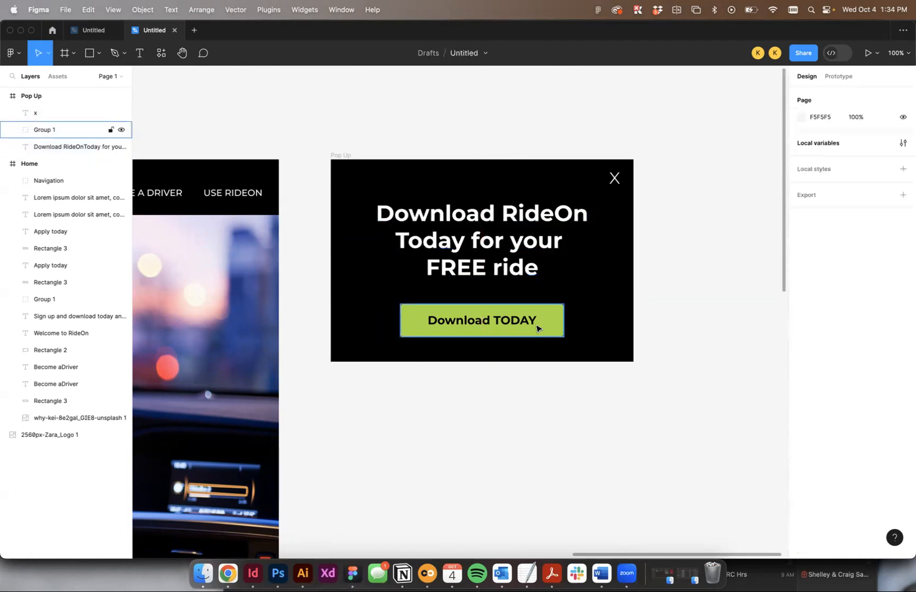
click(531, 329)
click(672, 292)
- Switch to the prototype settings and add a flow starting point to the Home frame
key(minus)
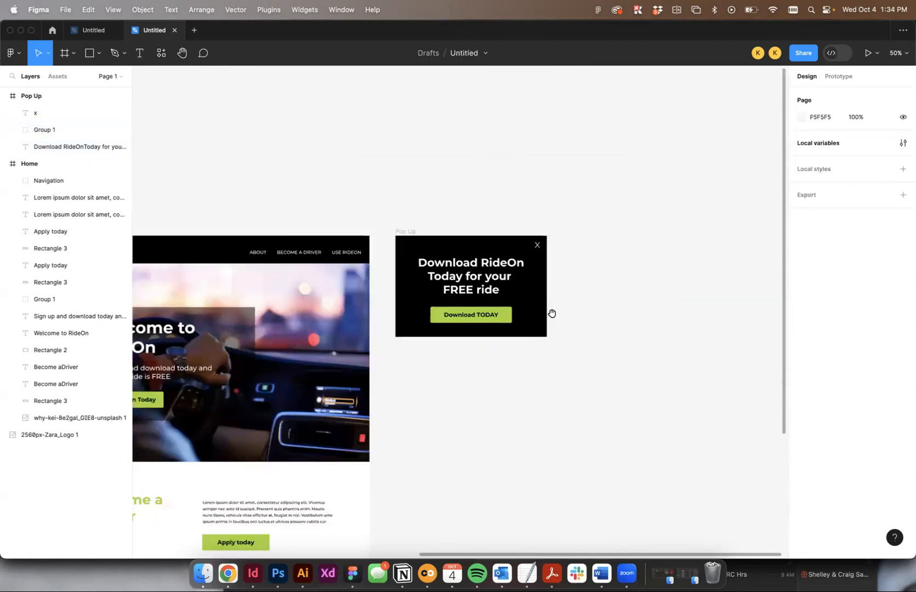
scroll(607, 295, left, 5)
scroll(368, 254, left, 4)
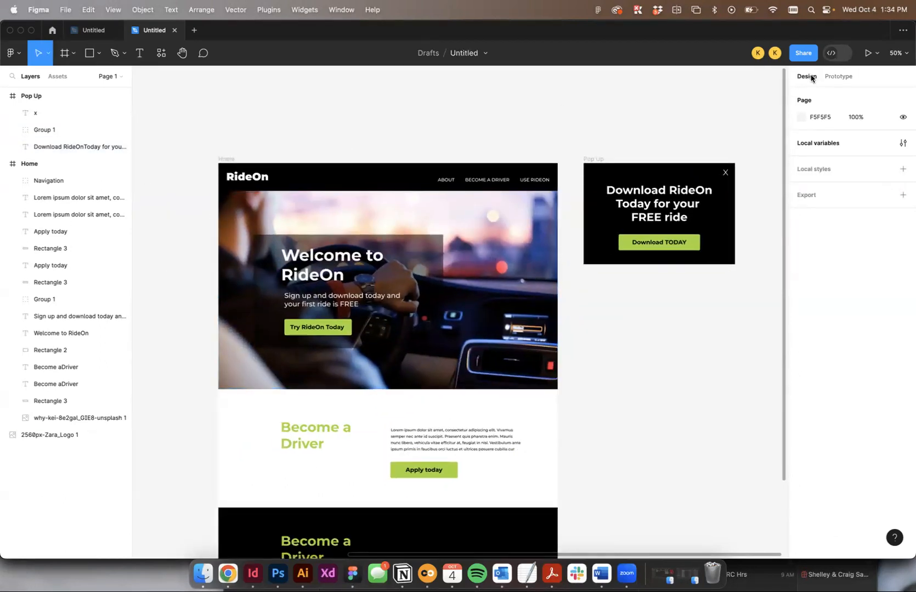
click(835, 76)
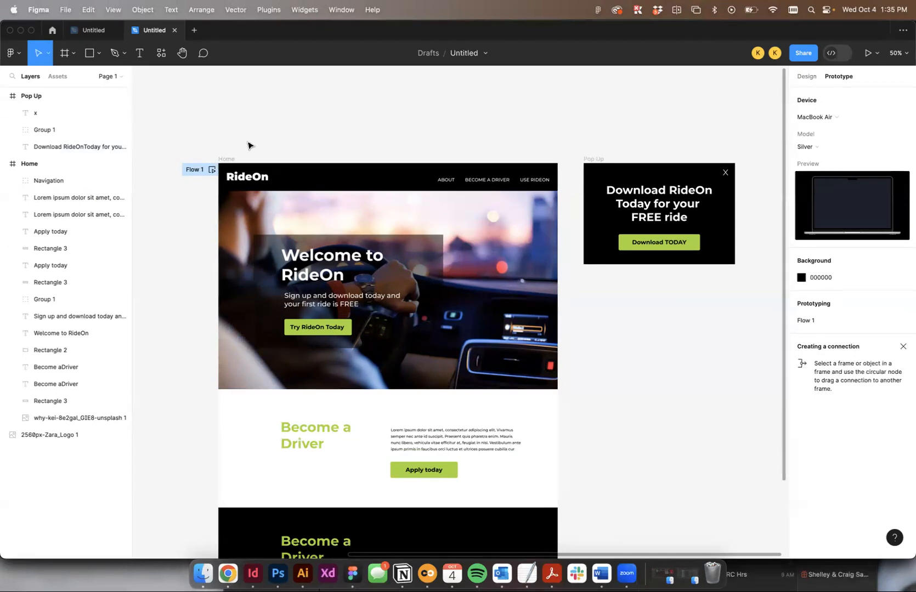
click(225, 160)
click(515, 117)
click(226, 159)
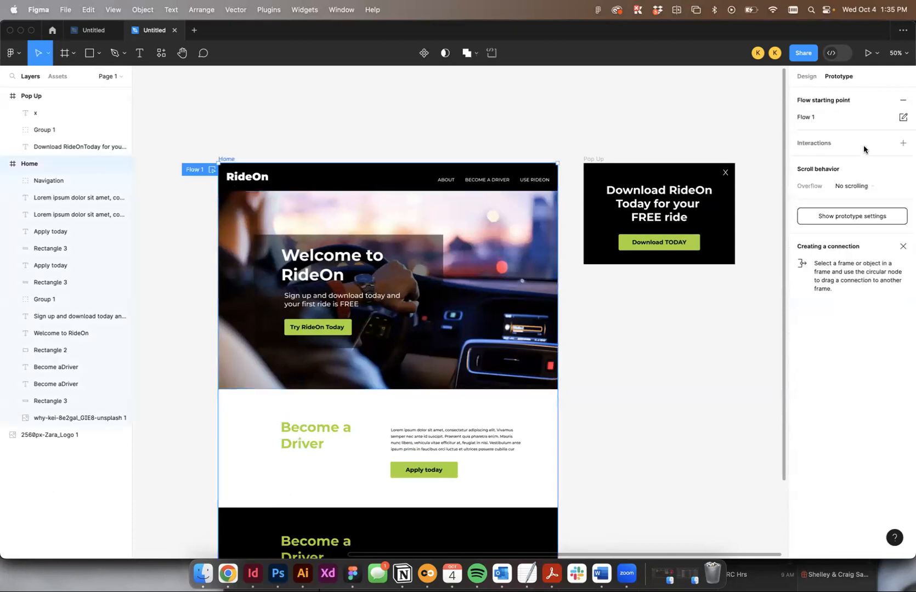
click(208, 132)
click(228, 159)
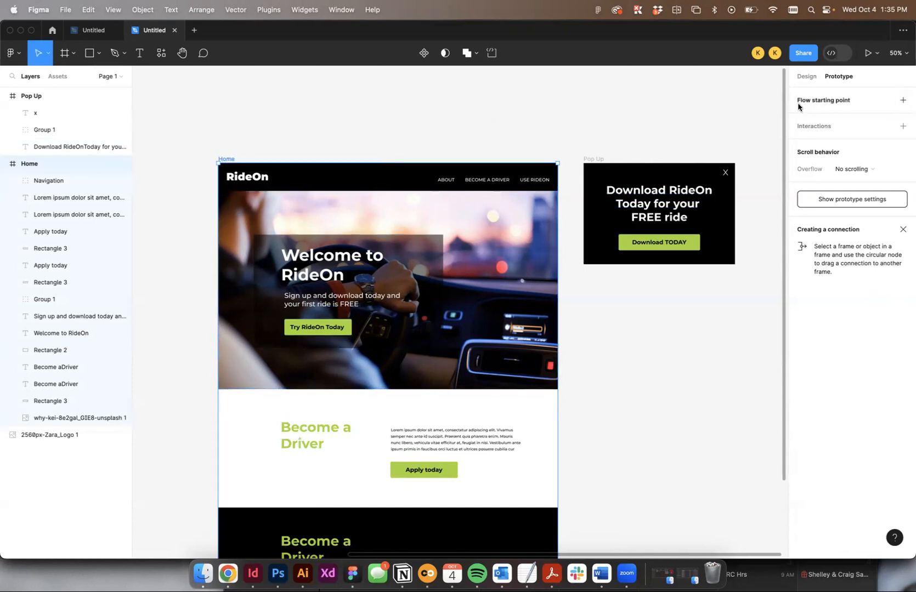
click(902, 100)
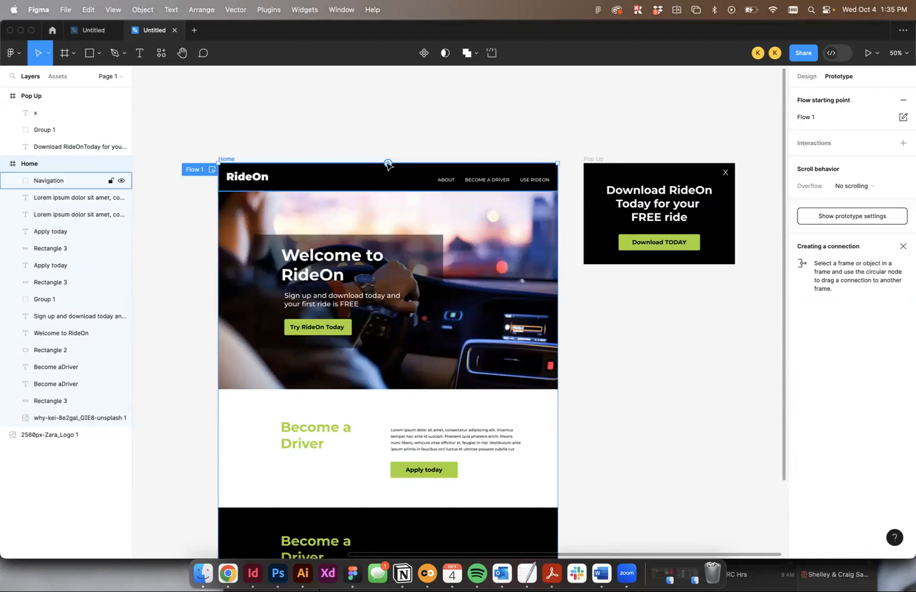
scroll(556, 446, up, 2)
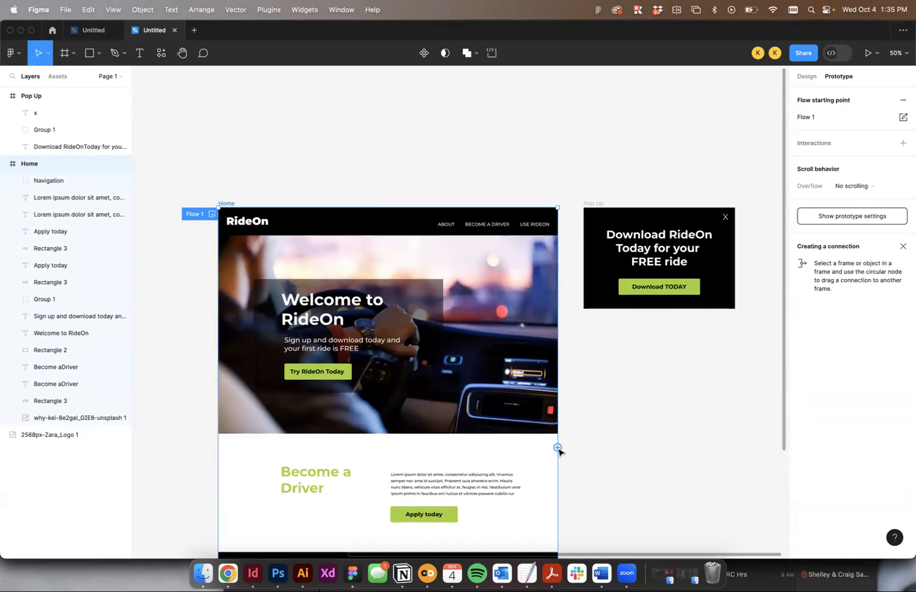
- Connect the Home frame to the Pop Up frame and set the interaction's trigger to After delay
drag(557, 448, 596, 256)
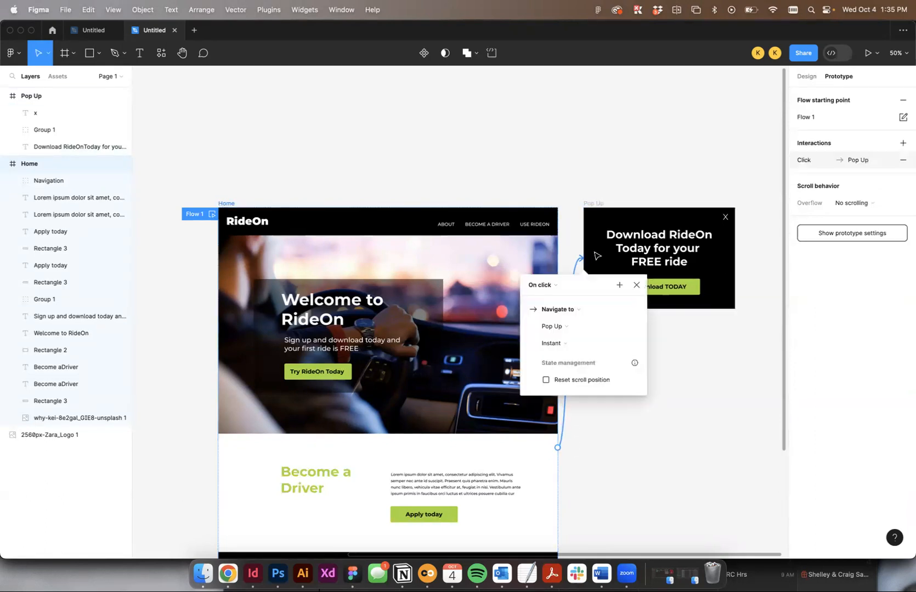
scroll(549, 289, right, 6)
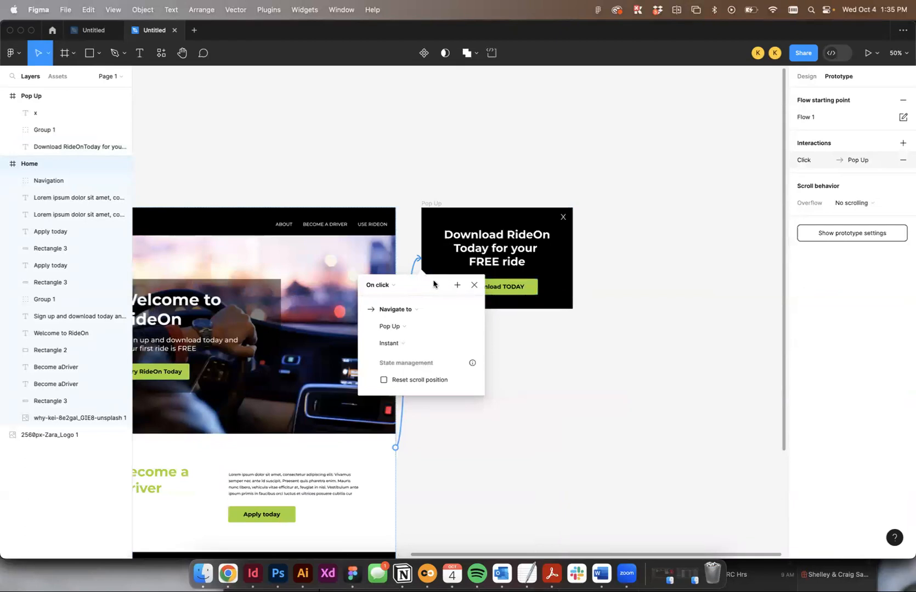
click(380, 286)
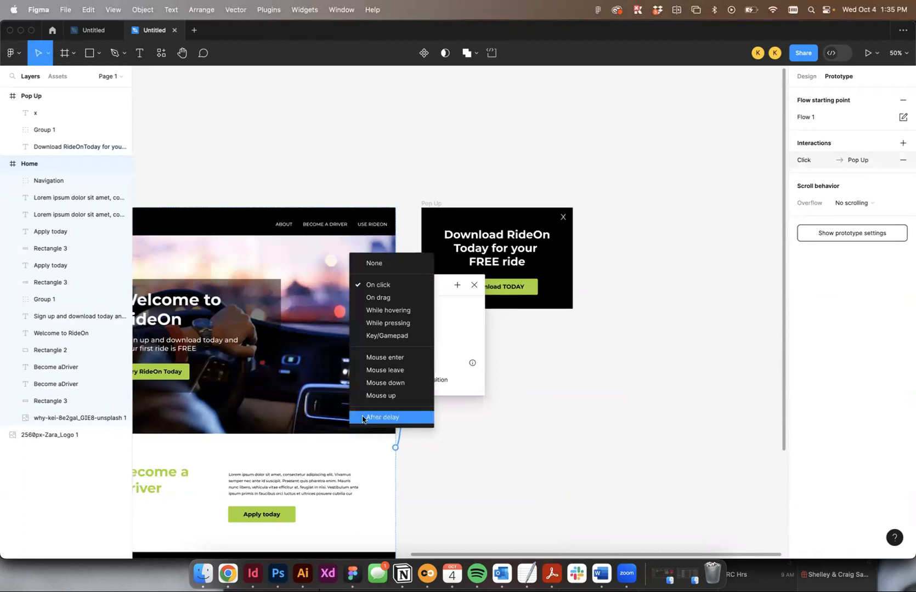
click(392, 418)
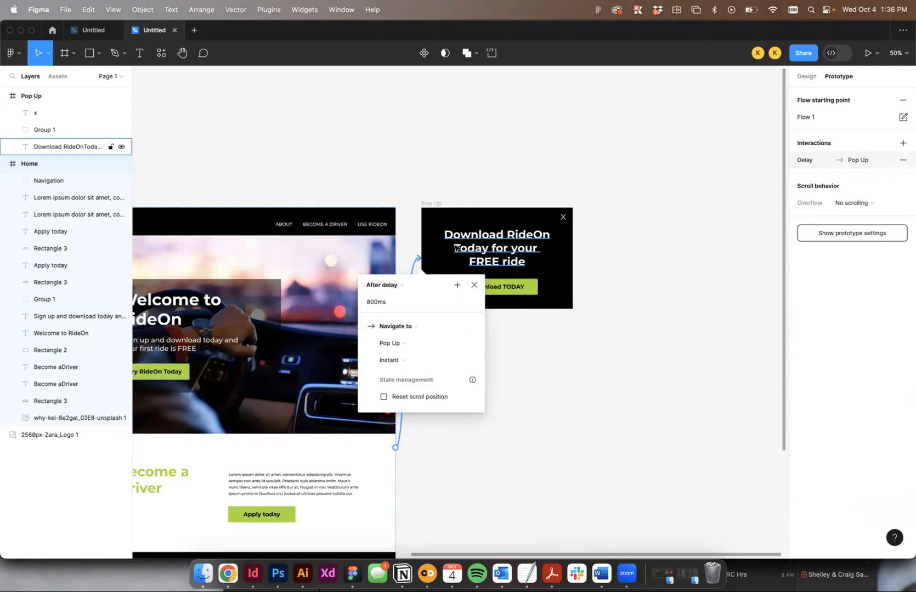
- Change the interaction's action to Open overlay with Pop Up as the target, and enable Close when clicking outside
click(404, 328)
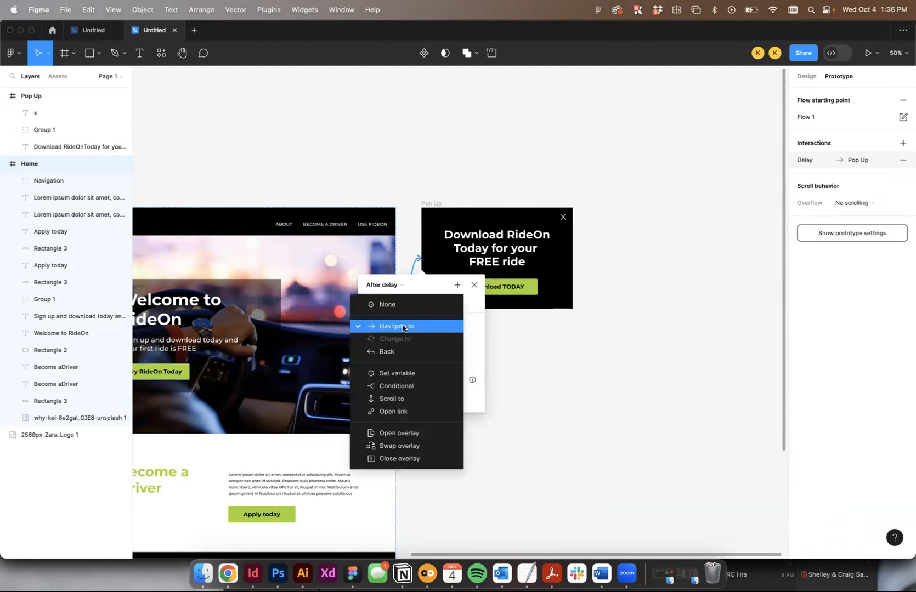
click(399, 434)
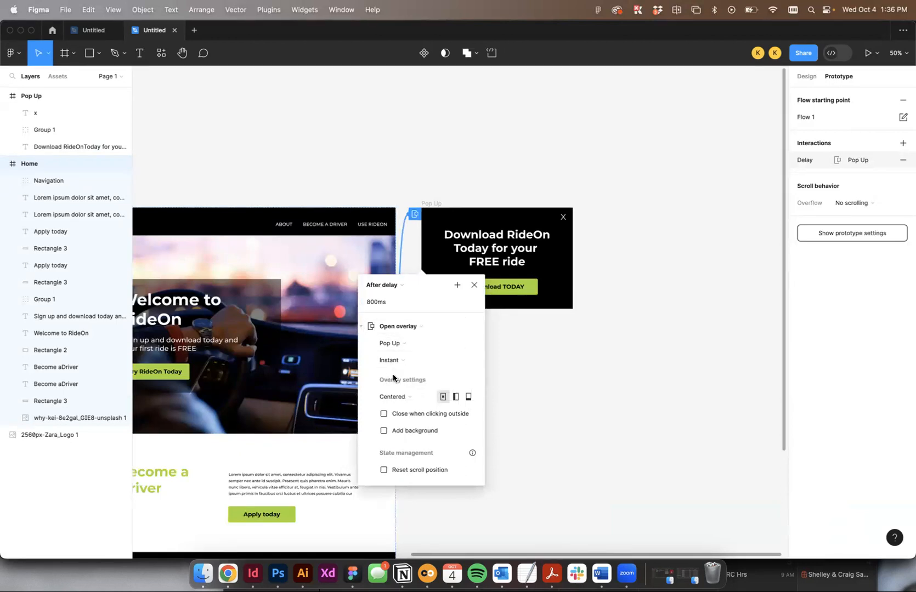
click(394, 344)
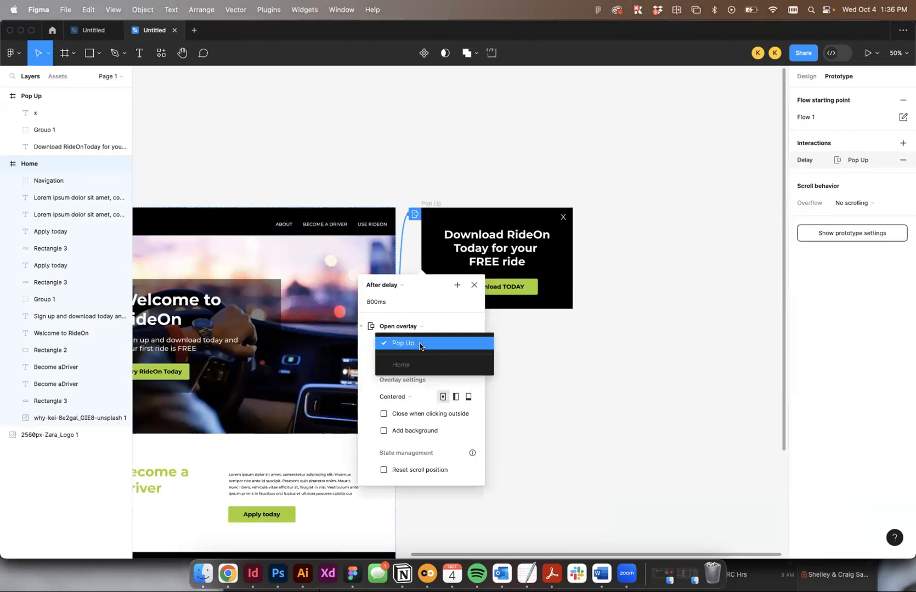
click(419, 344)
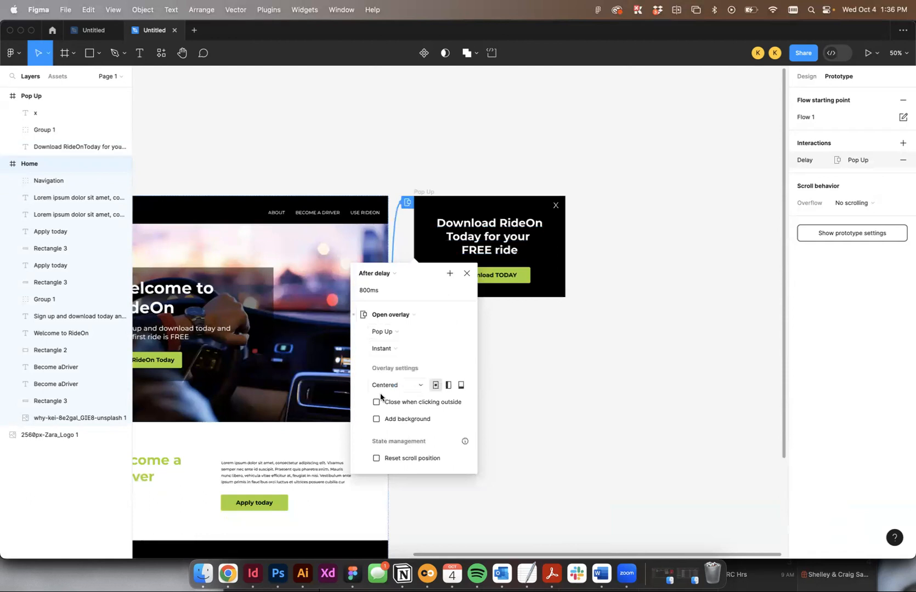
click(394, 346)
click(396, 349)
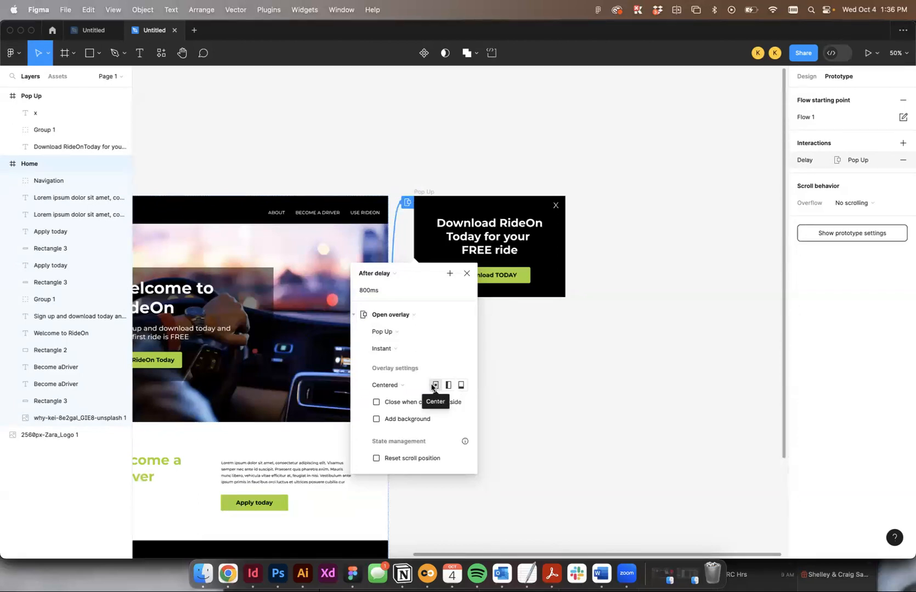
click(377, 403)
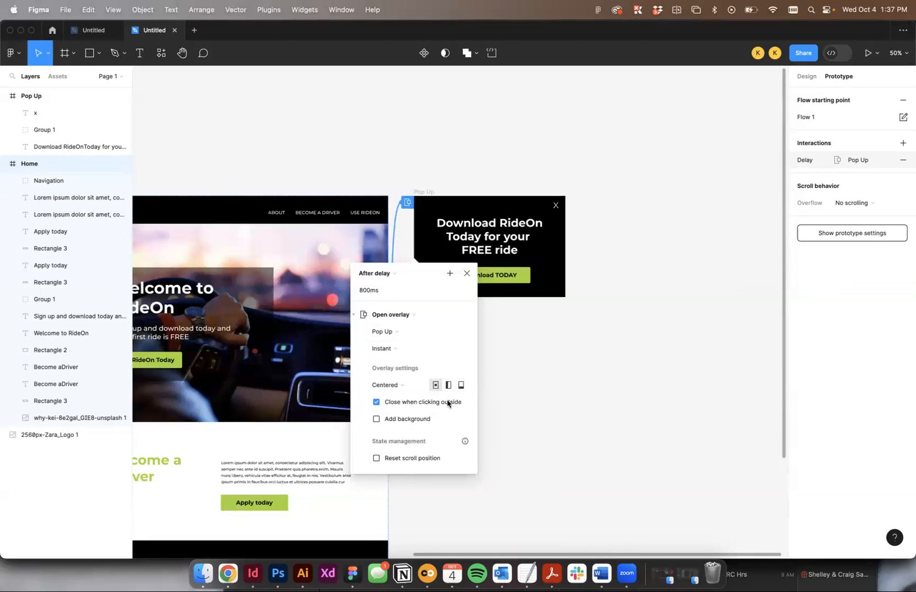
click(575, 434)
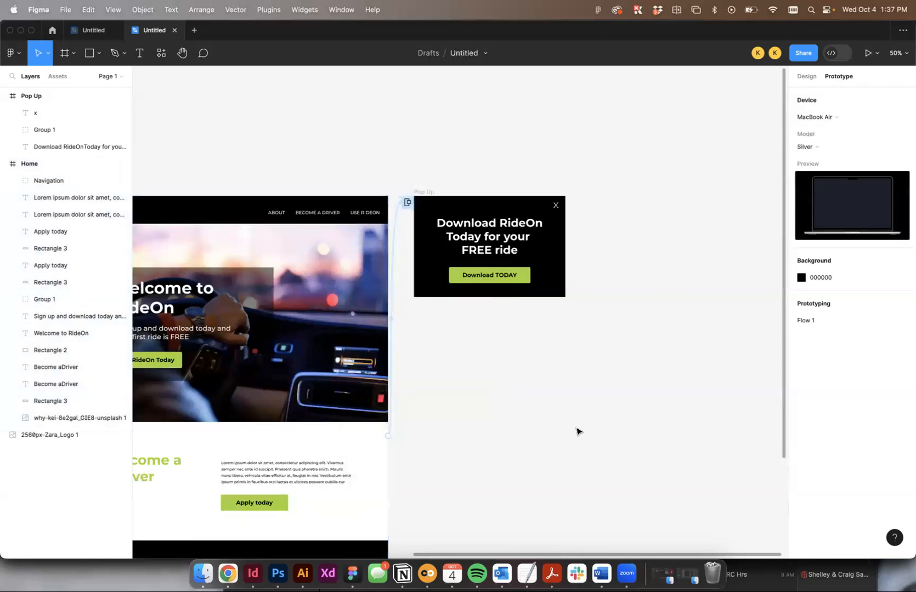
- Preview the prototype from the Home frame, dismiss the pop-up overlay from outside it, and check how the page scrolls
scroll(577, 432, left, 5)
click(265, 191)
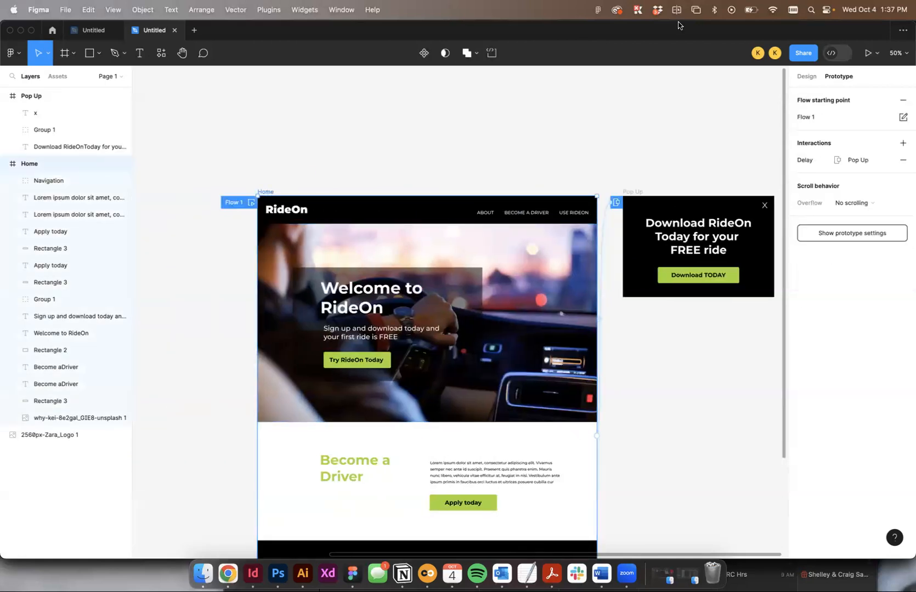
click(867, 53)
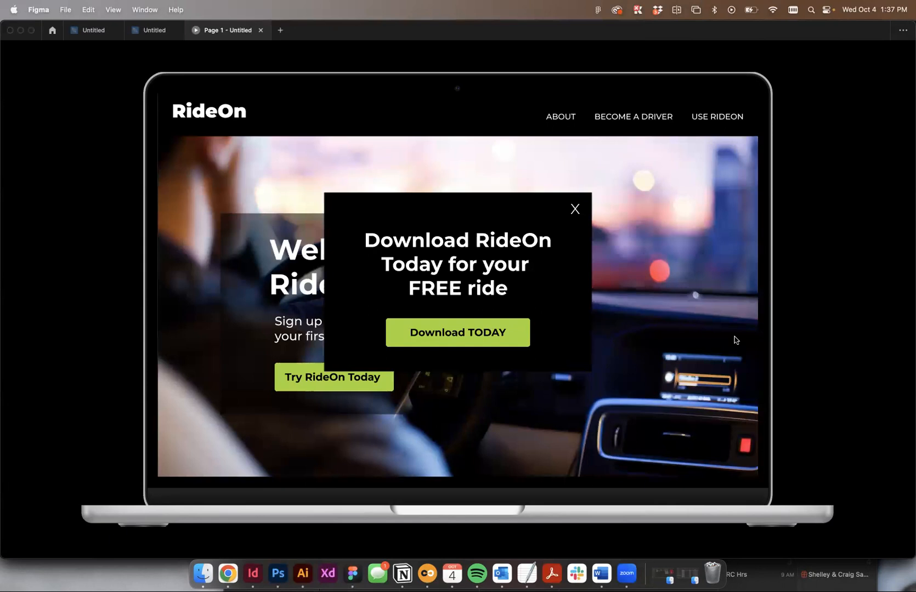
click(715, 211)
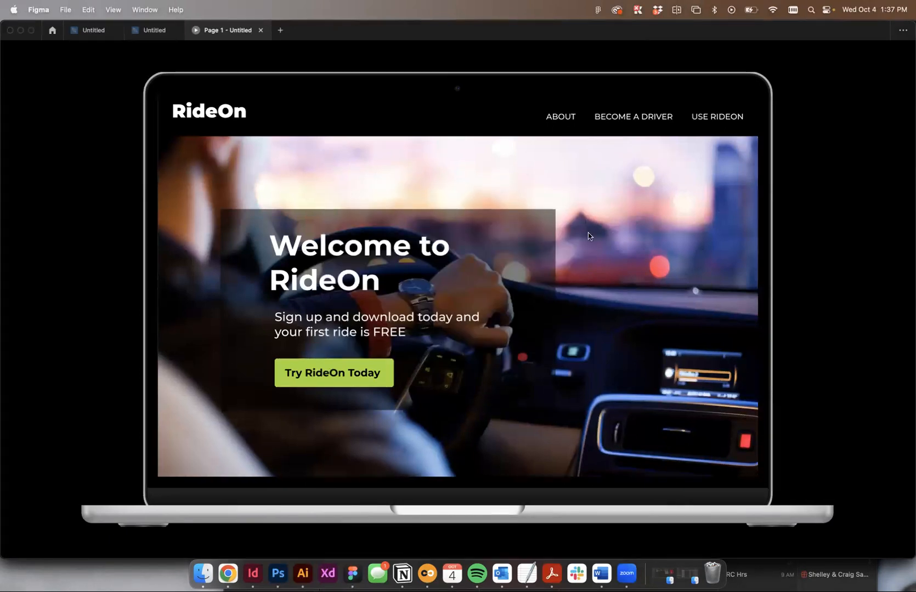
scroll(588, 236, down, 10)
scroll(588, 236, up, 10)
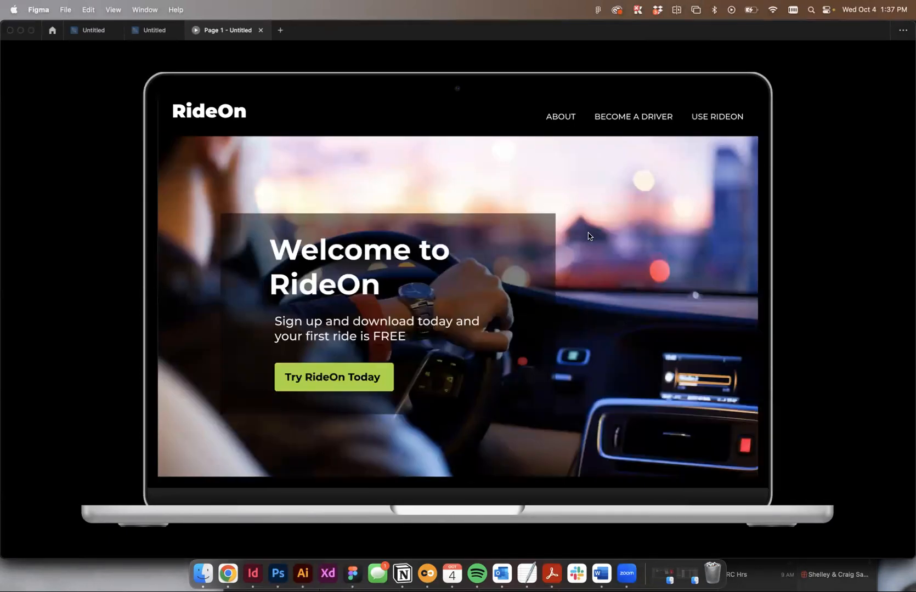
scroll(631, 235, down, 10)
scroll(631, 235, up, 10)
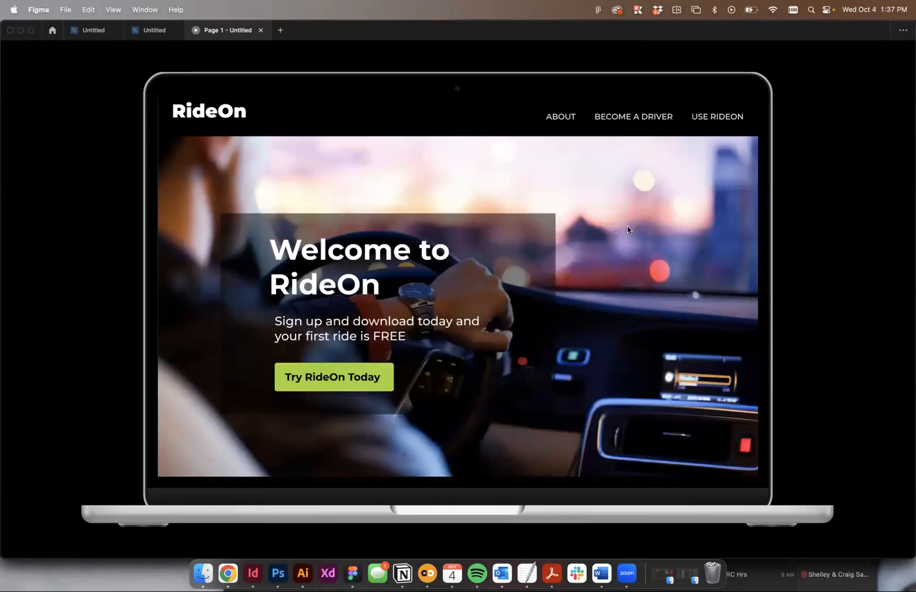